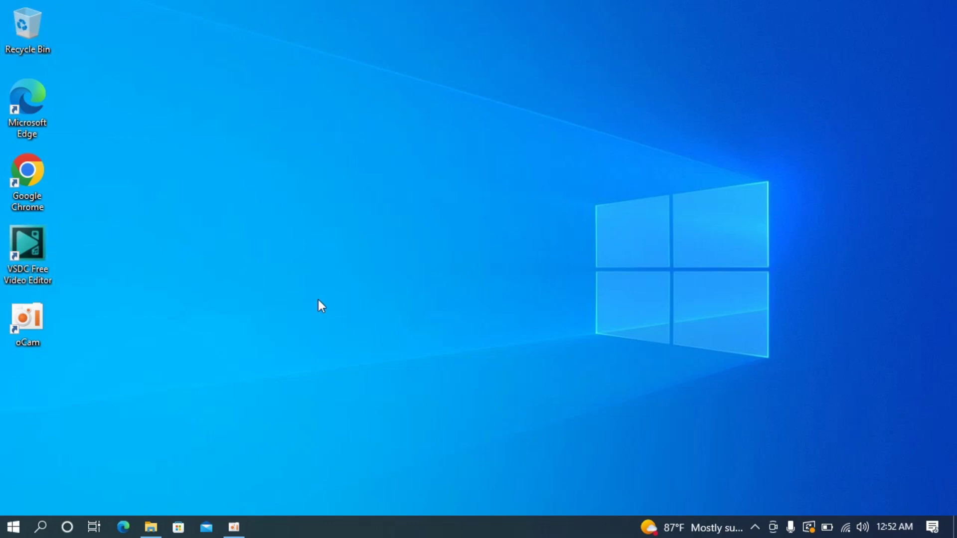
Step: Minimize File Explorer to reveal the desktop and switch the desktop icons to small
{"action": "left_click", "coordinate": [151, 527]}
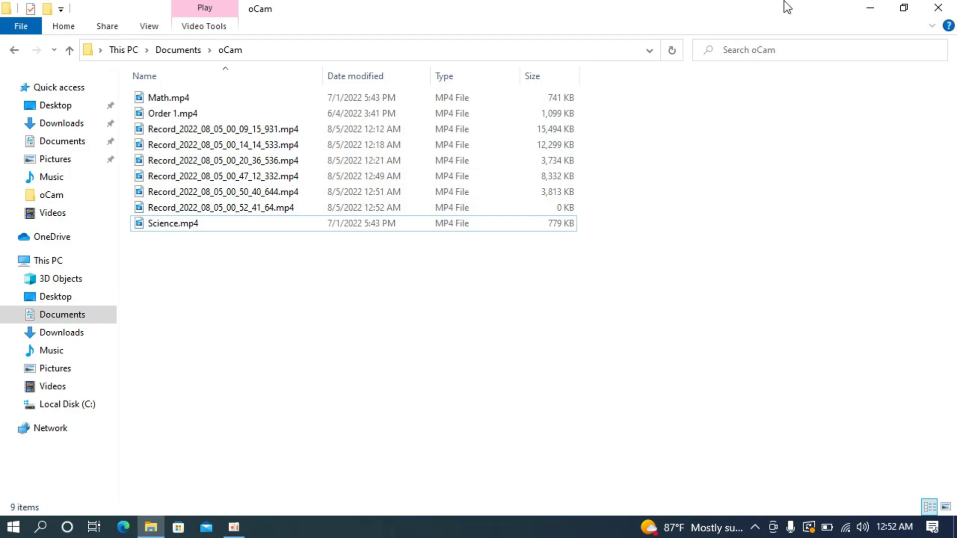
{"action": "left_click", "coordinate": [871, 8]}
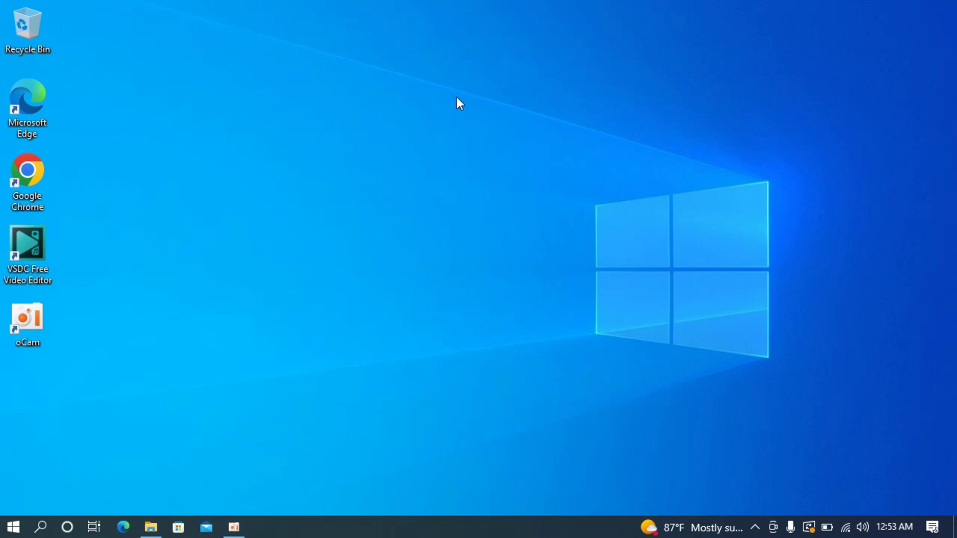
{"action": "left_click_drag", "start_coordinate": [74, 17], "coordinate": [17, 390]}
{"action": "left_click", "coordinate": [314, 139]}
{"action": "right_click", "coordinate": [312, 132]}
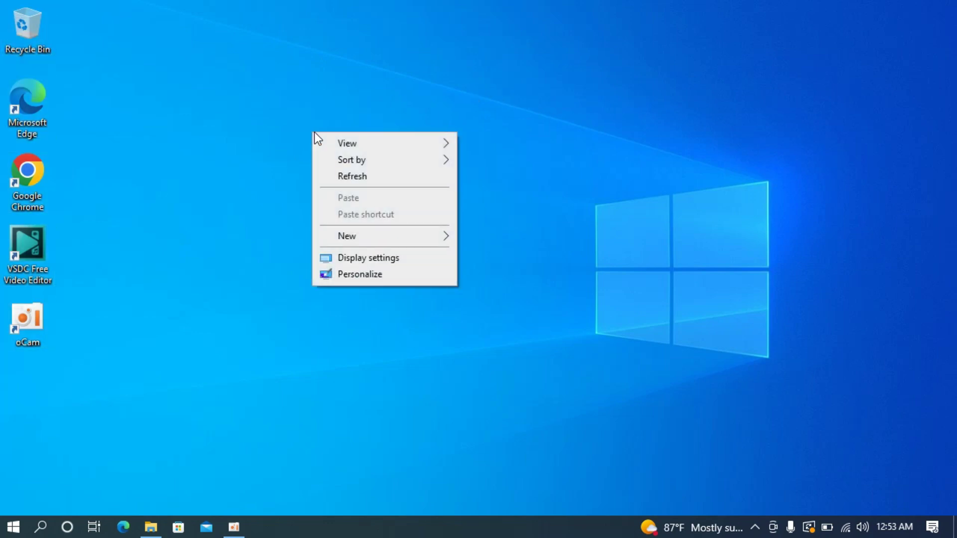
{"action": "mouse_move", "coordinate": [347, 143]}
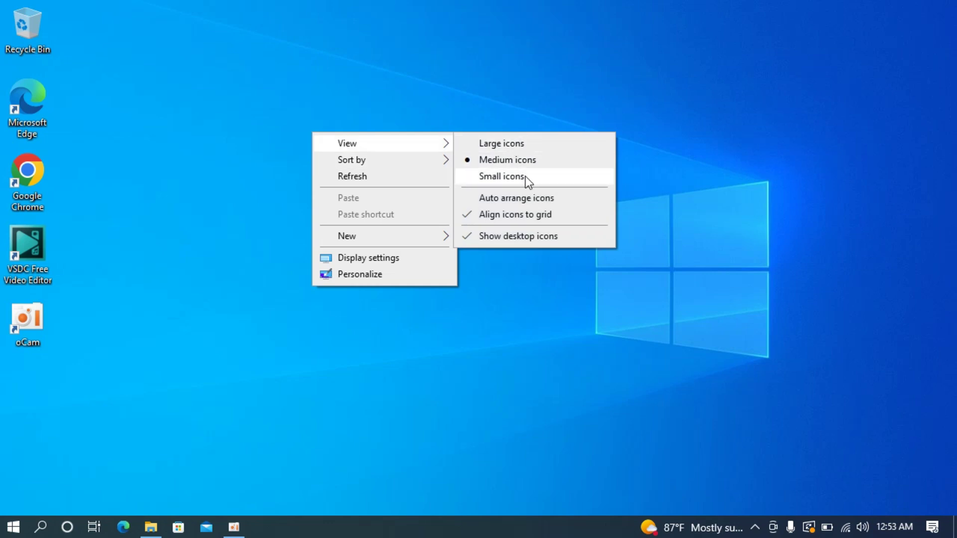
{"action": "left_click", "coordinate": [525, 178]}
Step: Switch the desktop icons to large, then back to medium
{"action": "left_click_drag", "start_coordinate": [308, 6], "coordinate": [11, 523]}
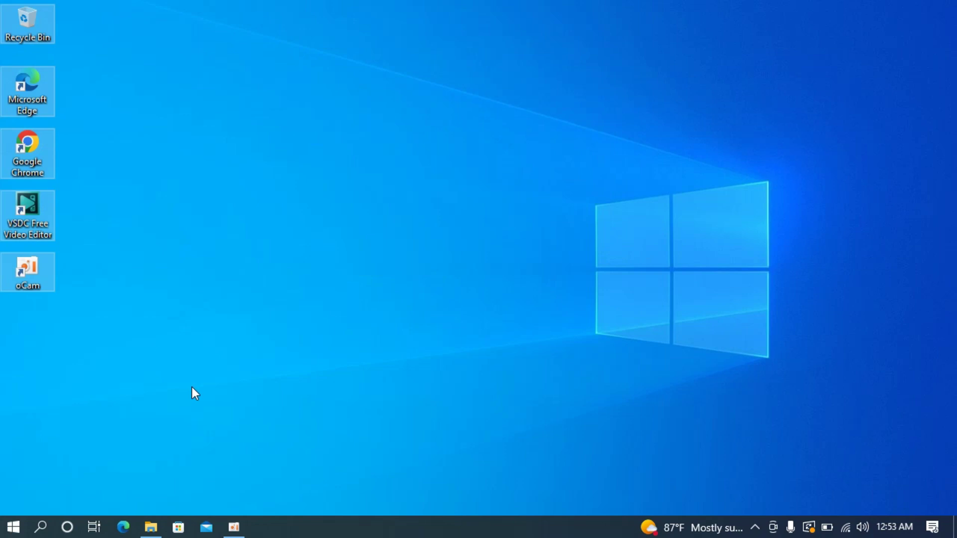
{"action": "right_click", "coordinate": [284, 240]}
{"action": "left_click", "coordinate": [445, 252]}
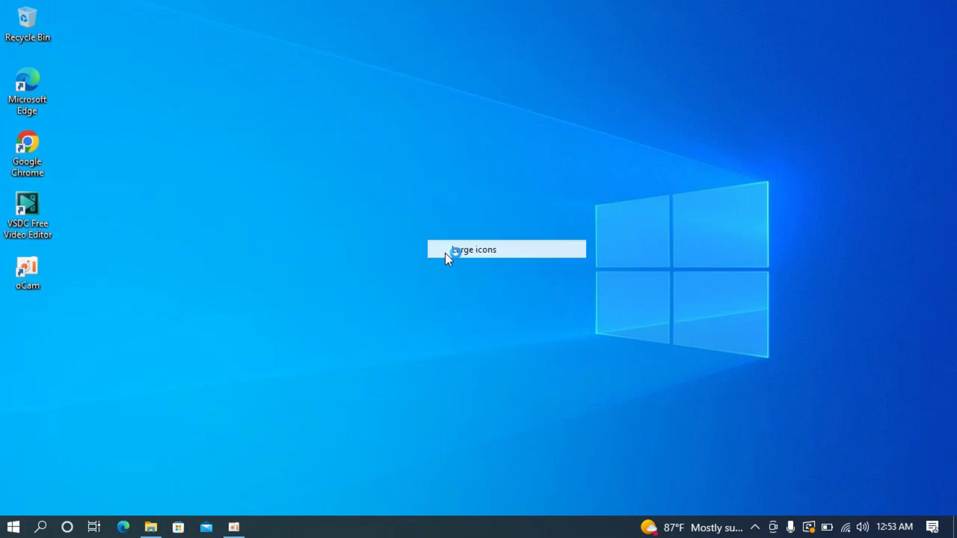
{"action": "left_click_drag", "start_coordinate": [235, 2], "coordinate": [2, 405]}
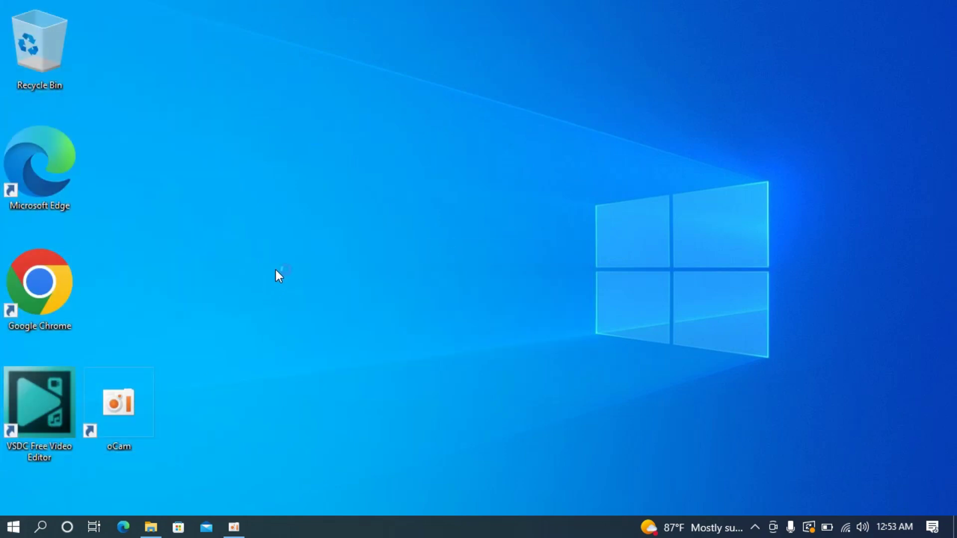
{"action": "right_click", "coordinate": [275, 270]}
{"action": "left_click", "coordinate": [454, 296]}
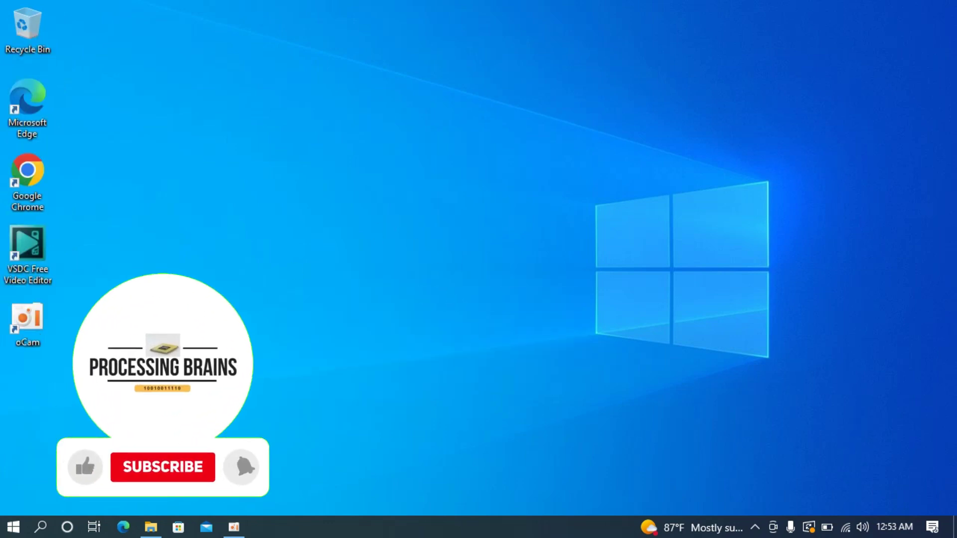
Step: Reopen File Explorer, go through This PC into Local Disk (C:), and select then deselect its folders
{"action": "left_click", "coordinate": [150, 527]}
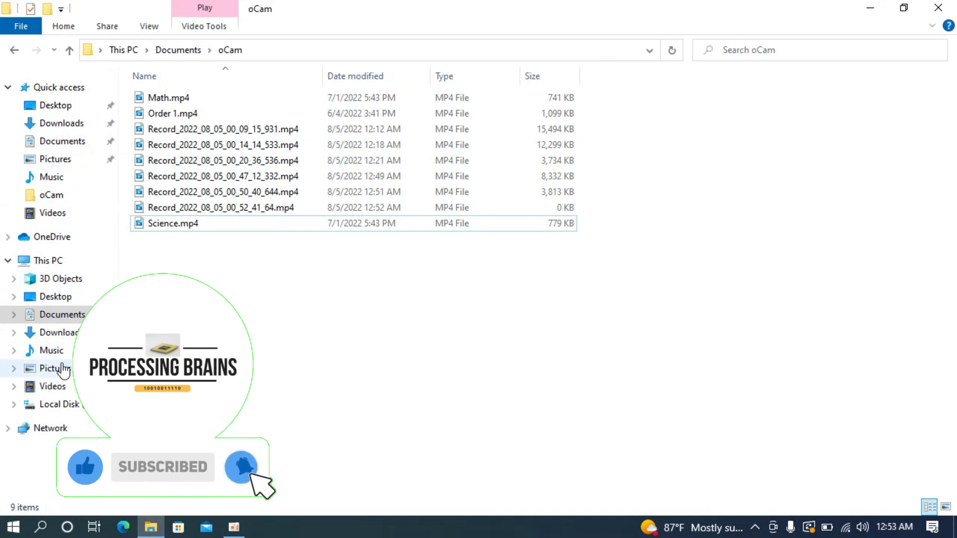
{"action": "left_click", "coordinate": [60, 263]}
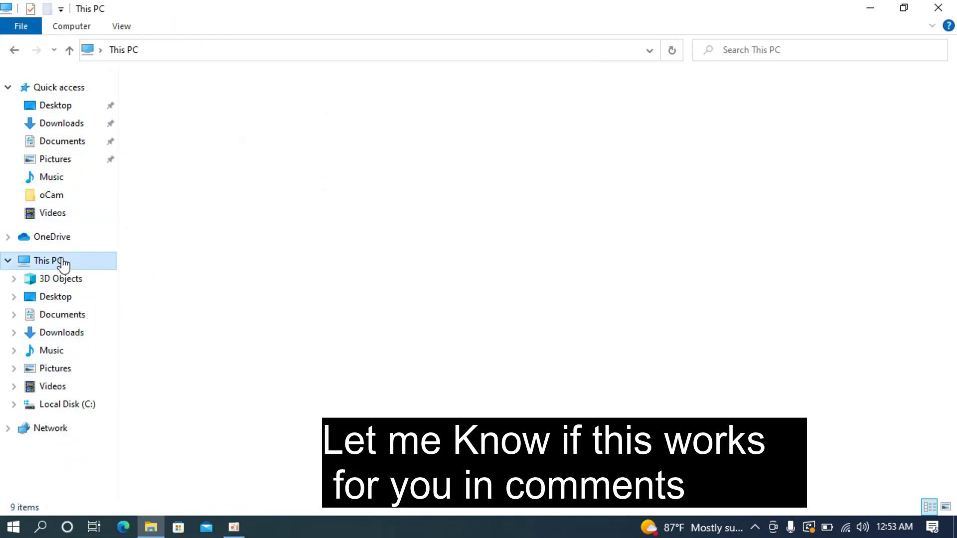
{"action": "double_click", "coordinate": [194, 212]}
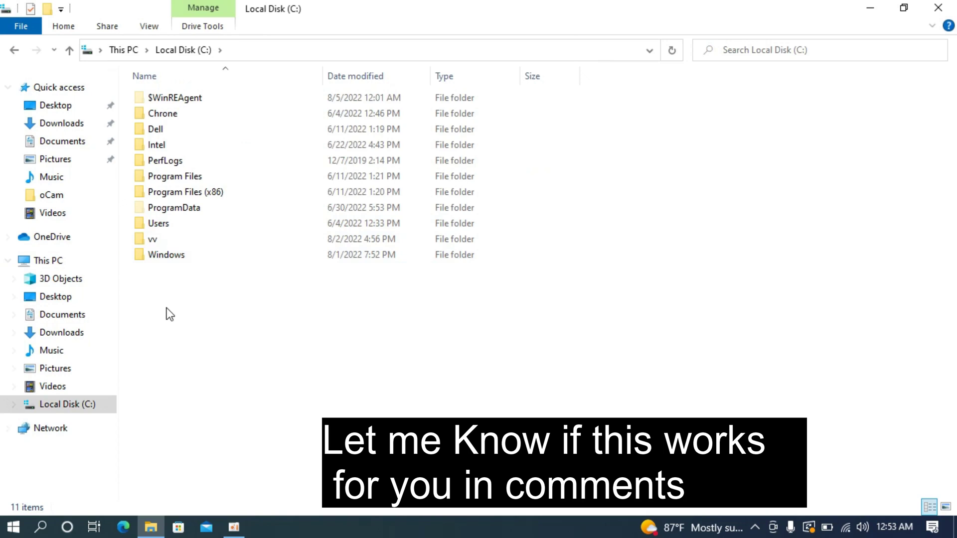
{"action": "left_click_drag", "start_coordinate": [167, 313], "coordinate": [232, 84]}
{"action": "left_click", "coordinate": [211, 383]}
Step: Show the Local Disk (C:) folders as Extra large icons, then settle on Large icons
{"action": "left_click", "coordinate": [147, 26]}
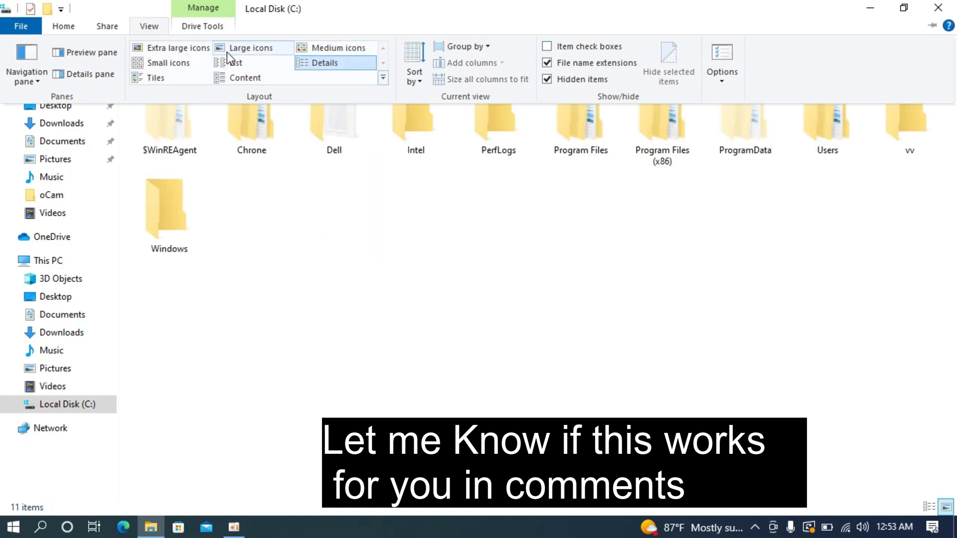
{"action": "left_click", "coordinate": [179, 48]}
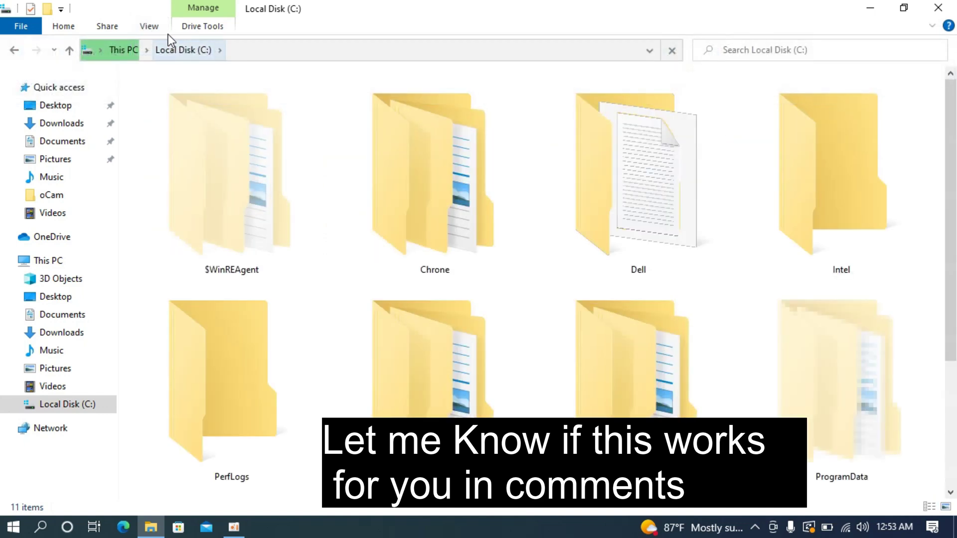
{"action": "left_click", "coordinate": [163, 29]}
{"action": "left_click", "coordinate": [234, 45]}
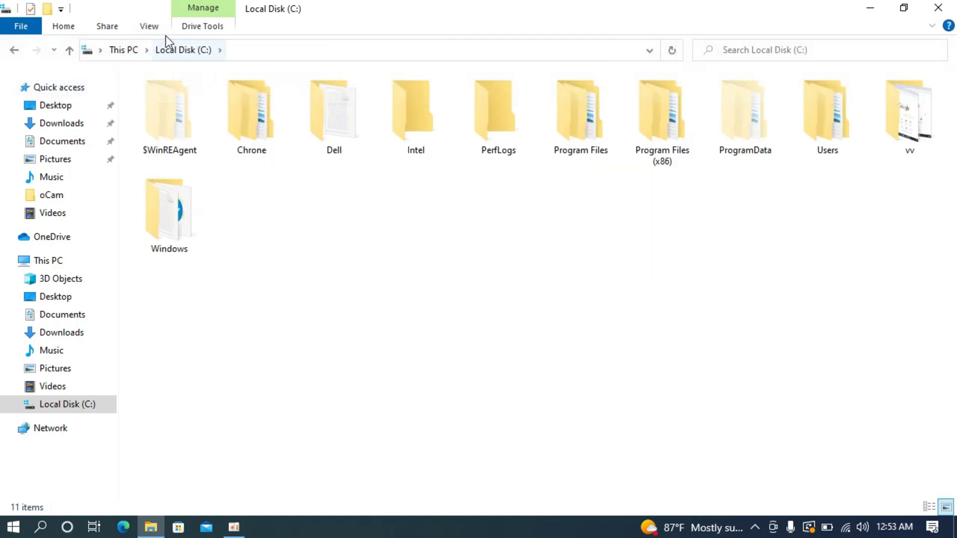
{"action": "left_click", "coordinate": [163, 30]}
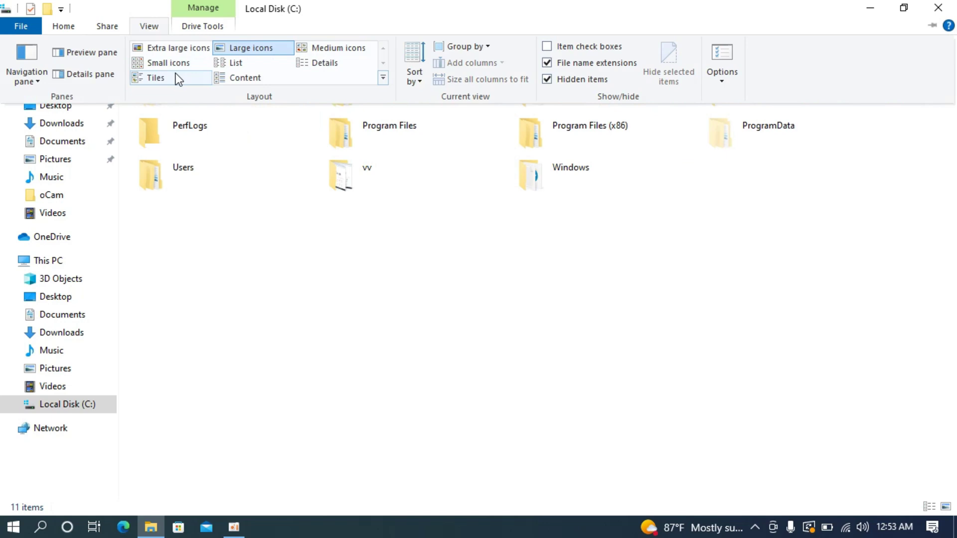
{"action": "left_click", "coordinate": [290, 328]}
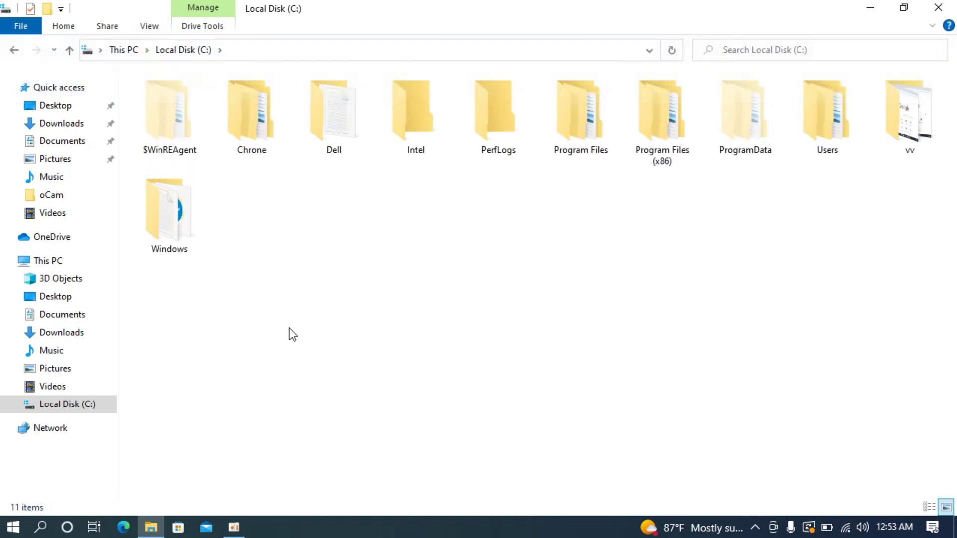